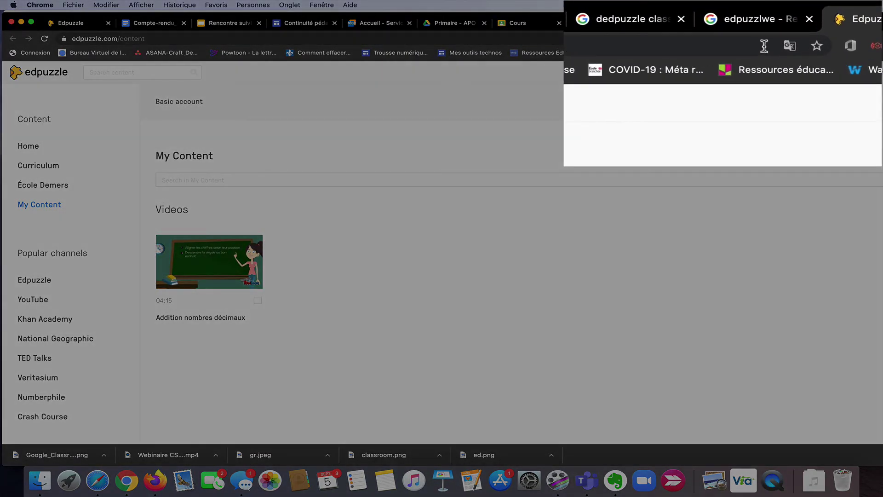
Translate the Edpuzzle My Content page from English into French with Google Translate.
click(789, 45)
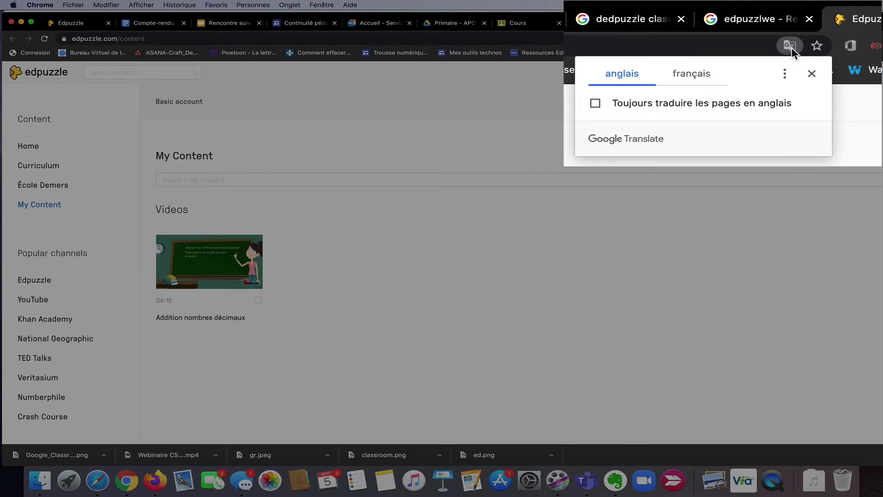
click(696, 76)
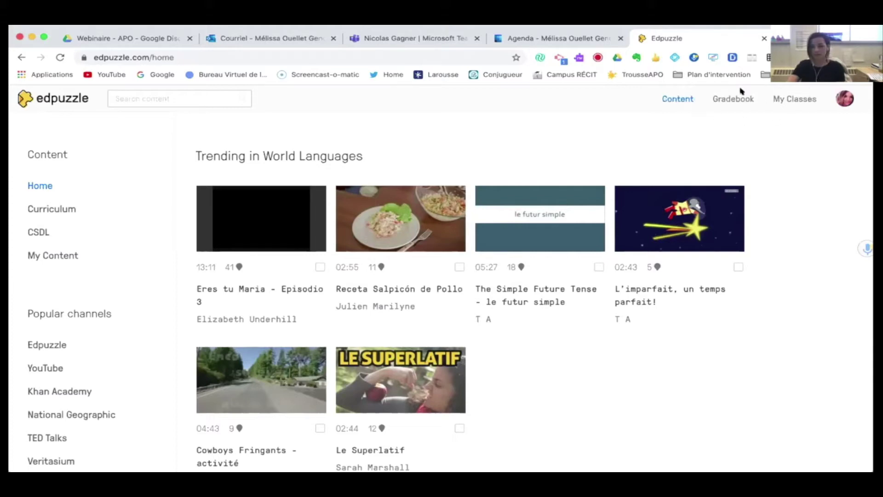
Examine the form for creating a new class under My Classes and close it without adding one.
click(790, 98)
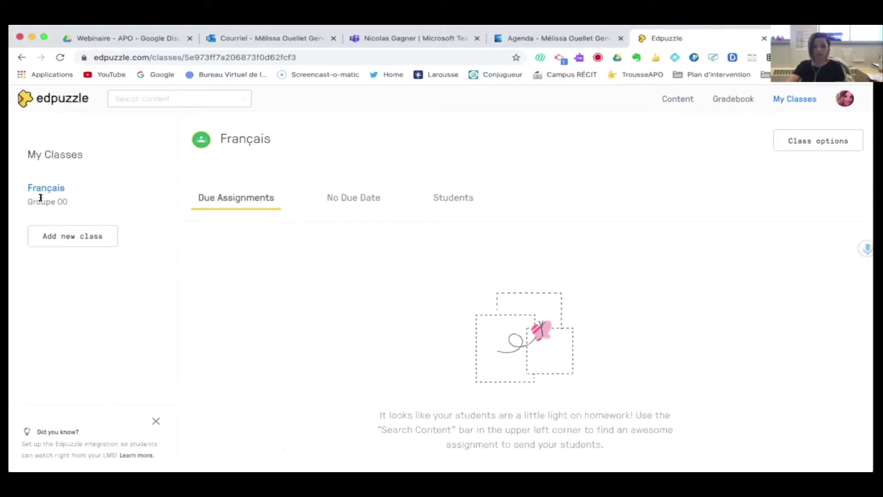
click(77, 236)
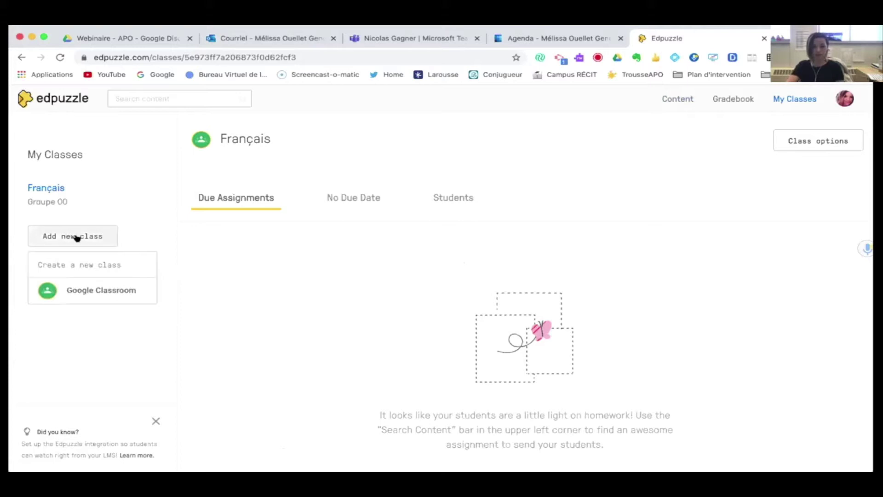
click(97, 264)
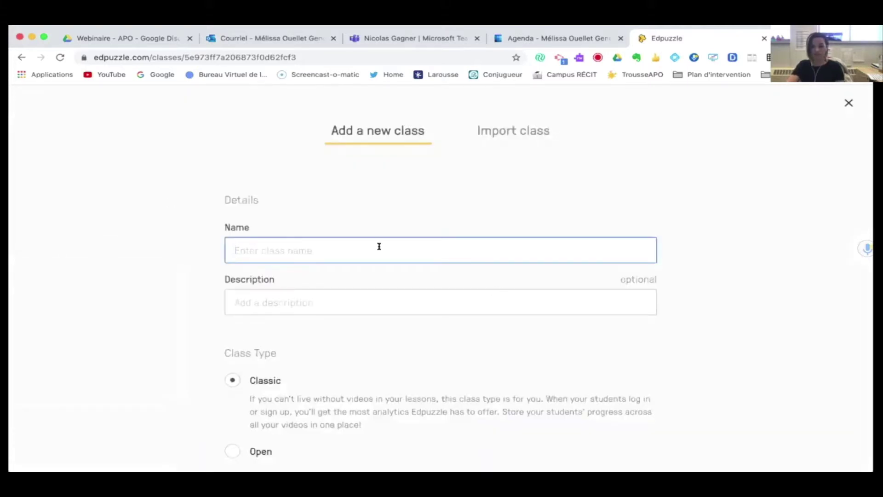
click(848, 102)
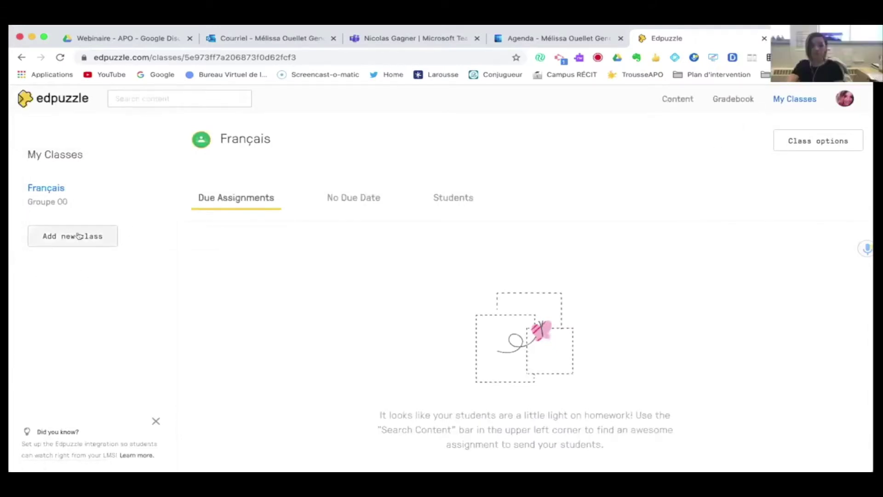
Open My Content and review the available options for adding content.
click(679, 99)
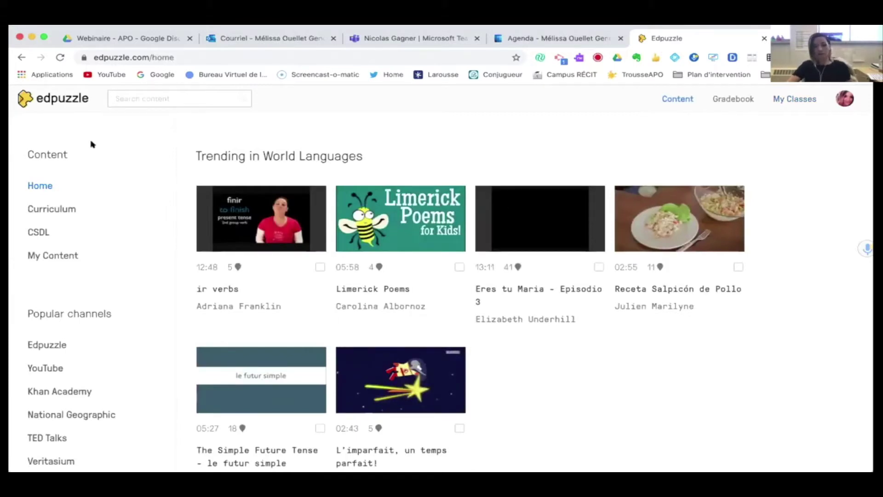
click(39, 256)
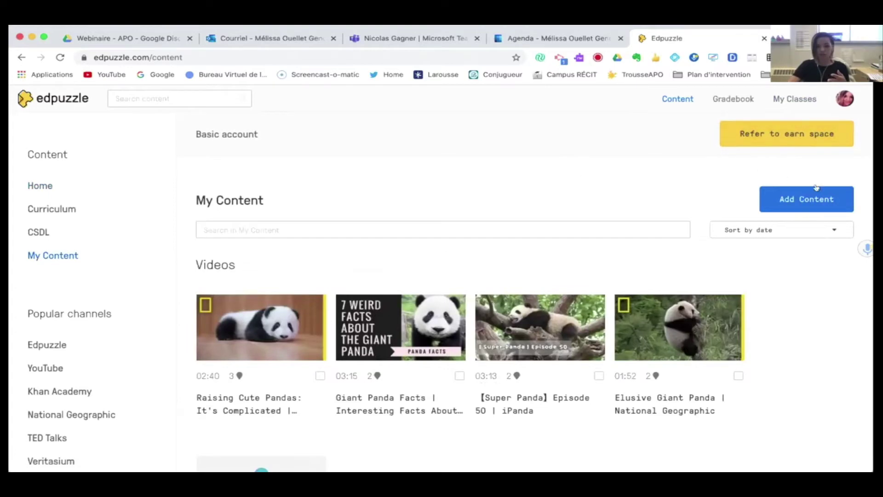
click(798, 198)
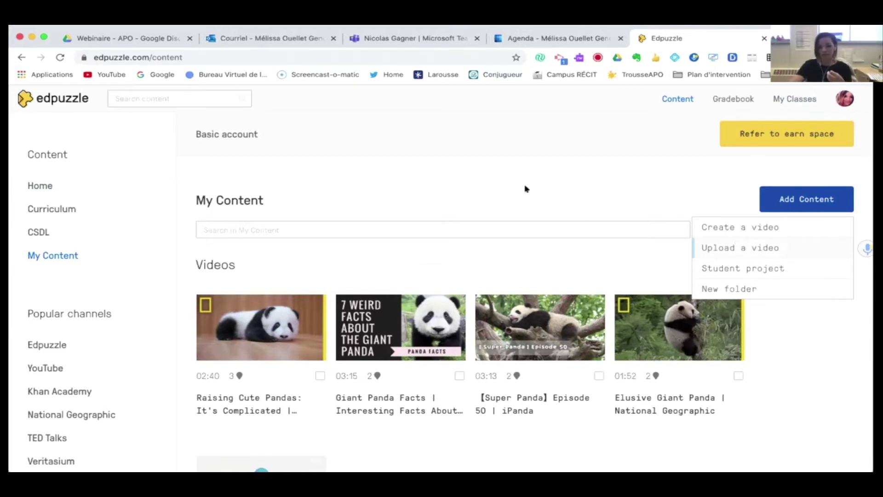
click(541, 185)
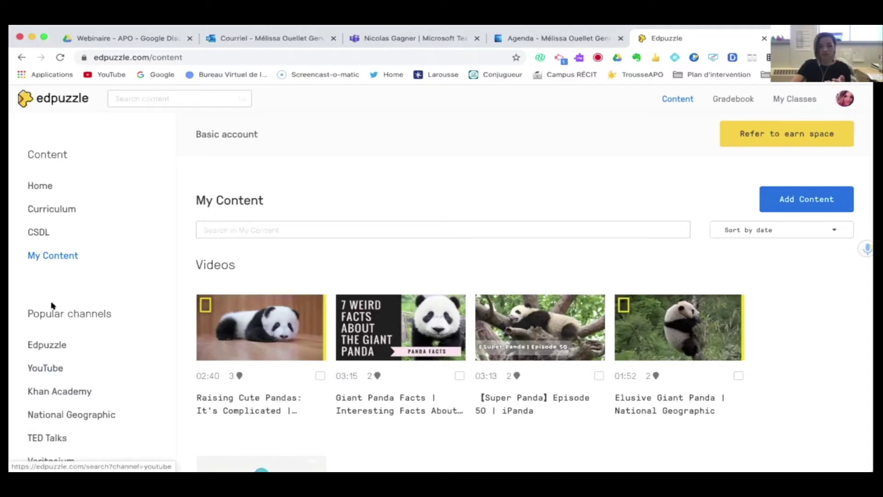
Search the YouTube channel for "panda" videos.
scroll(57, 363, down, 1)
scroll(57, 363, down, 3)
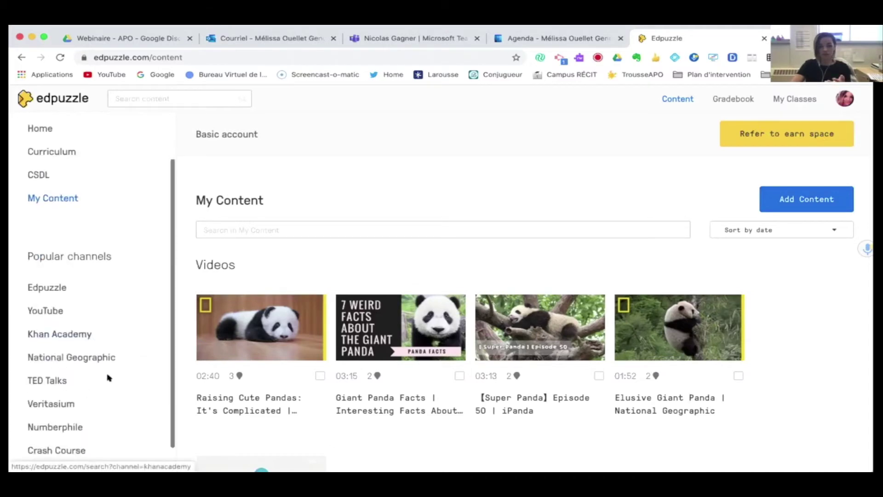
click(36, 308)
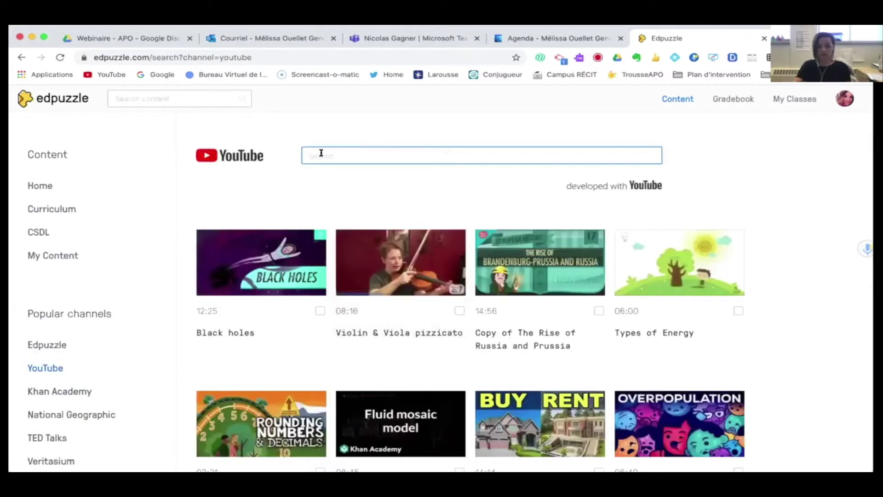
text(panda)
key(Return)
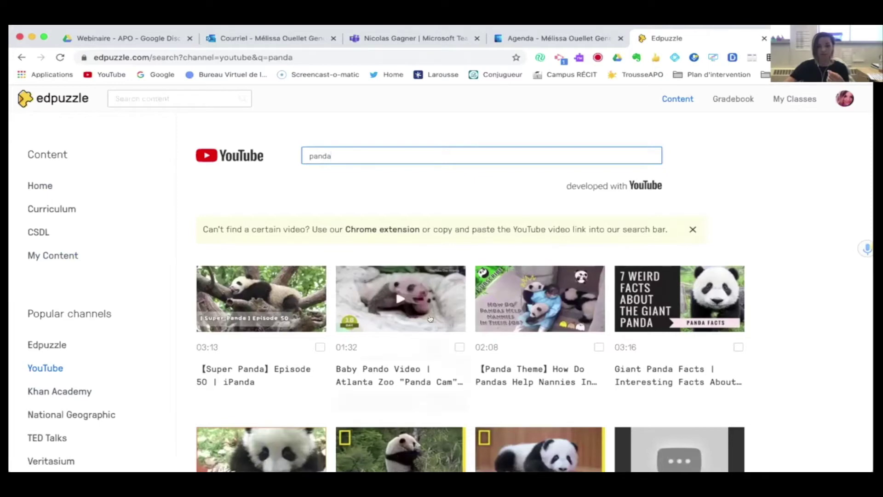
Open the Baby Pando Video from Atlanta Zoo's "Panda Cam" for editing.
click(380, 293)
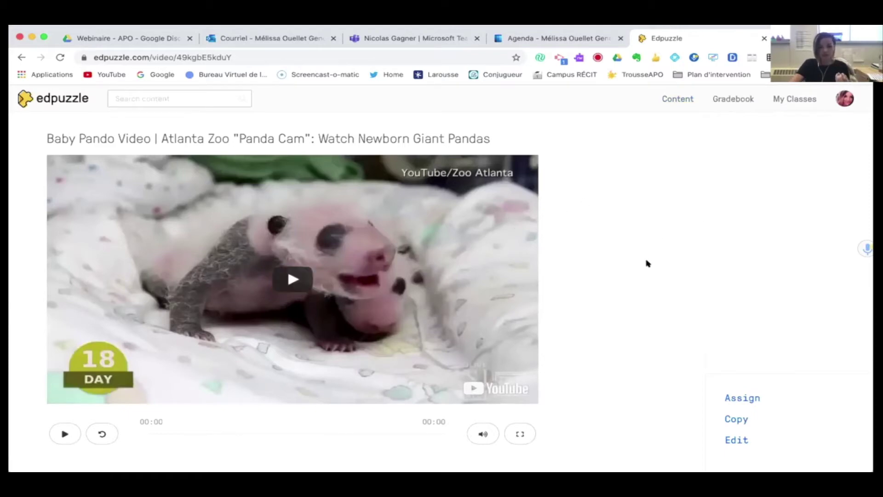
scroll(645, 280, down, 2)
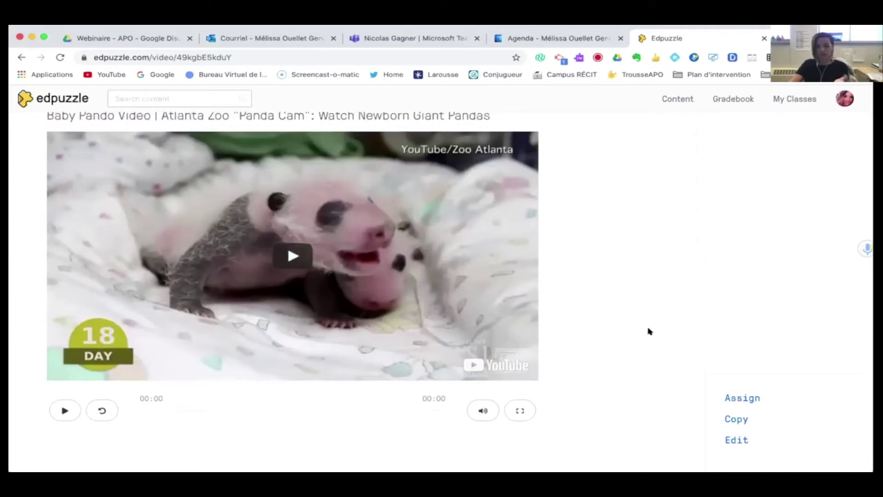
click(736, 441)
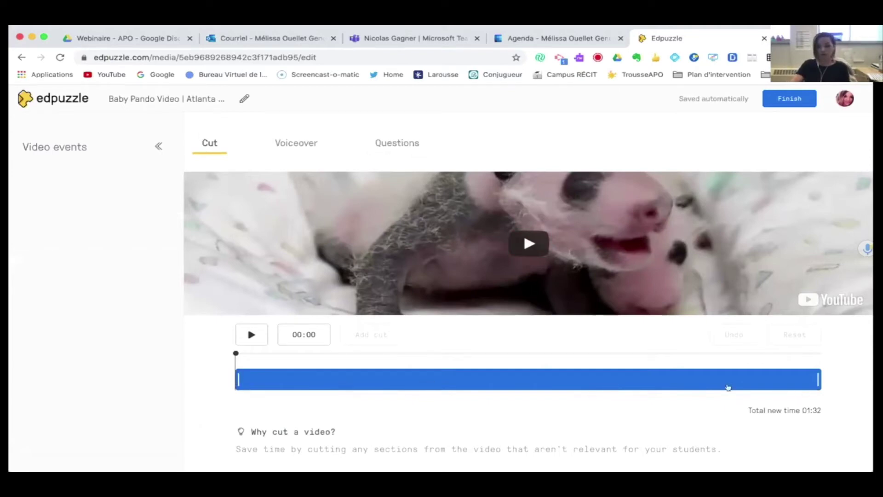
Play the opening of the video and try adjusting where its cut starts.
click(253, 380)
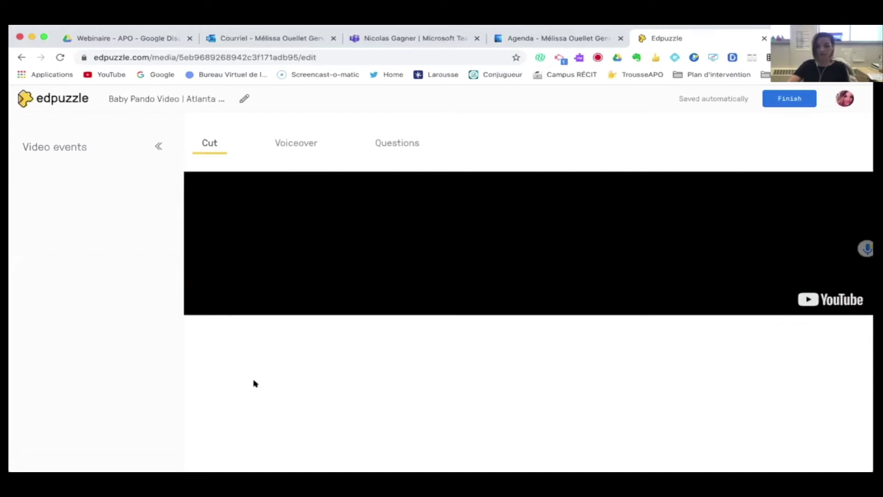
click(252, 335)
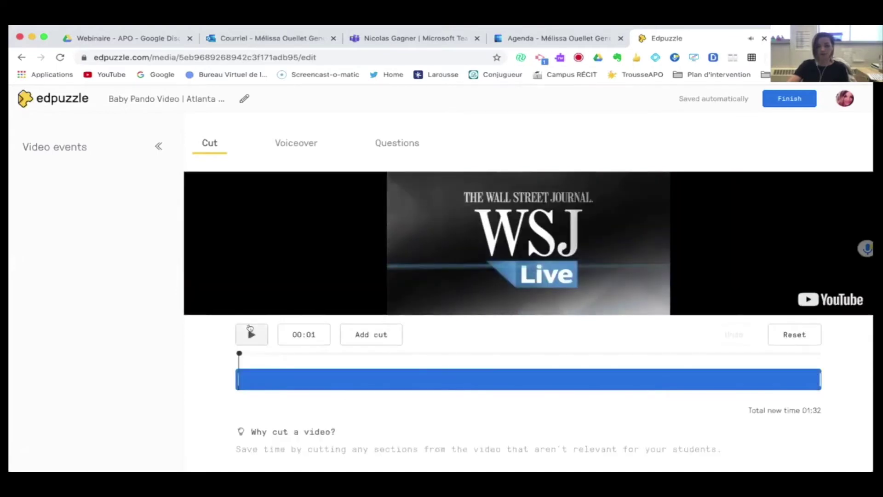
mouse_move(237, 378)
mouse_down()
mouse_move(299, 380)
mouse_move(220, 381)
mouse_up()
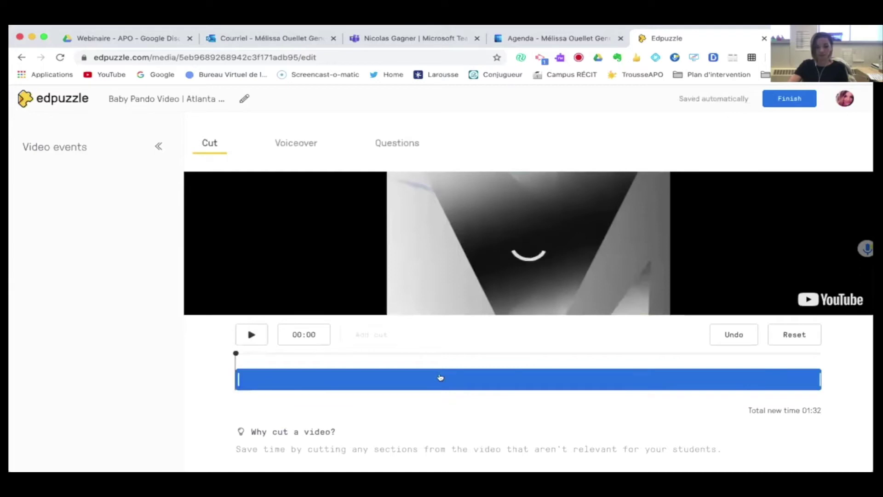
View the voiceover options, switch to question editing and position the video at 00:13.
click(295, 144)
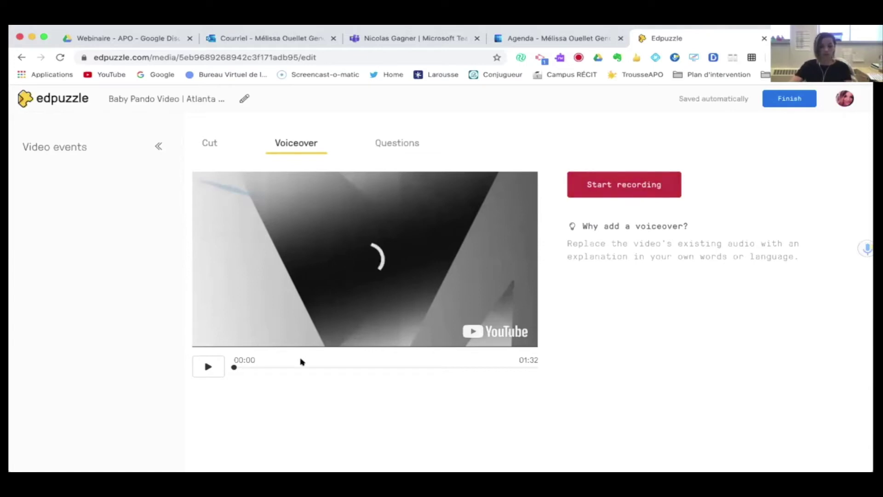
click(400, 144)
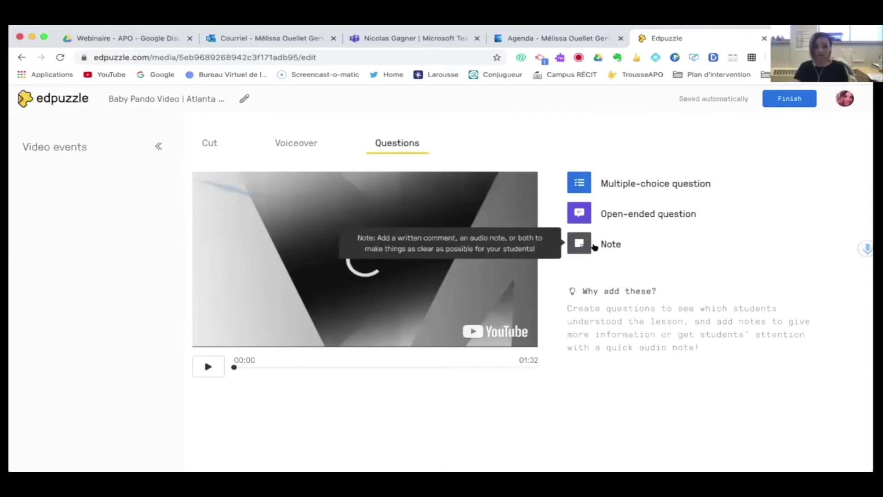
click(200, 365)
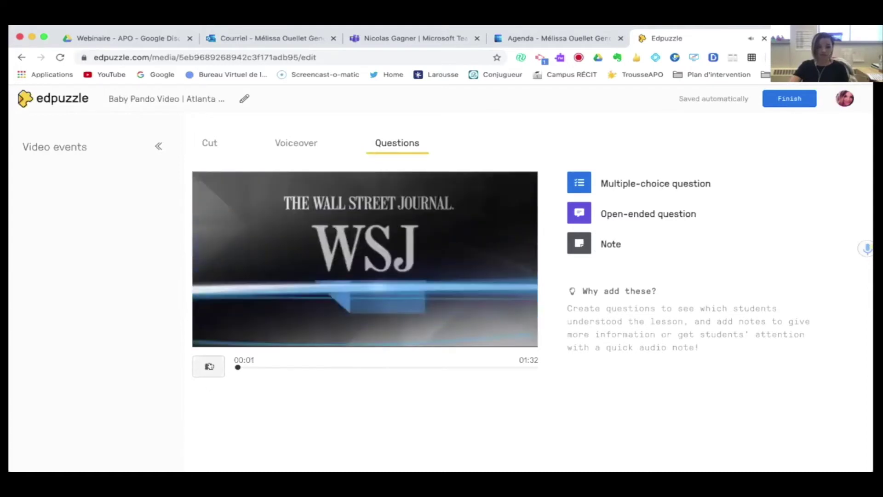
click(206, 366)
click(276, 367)
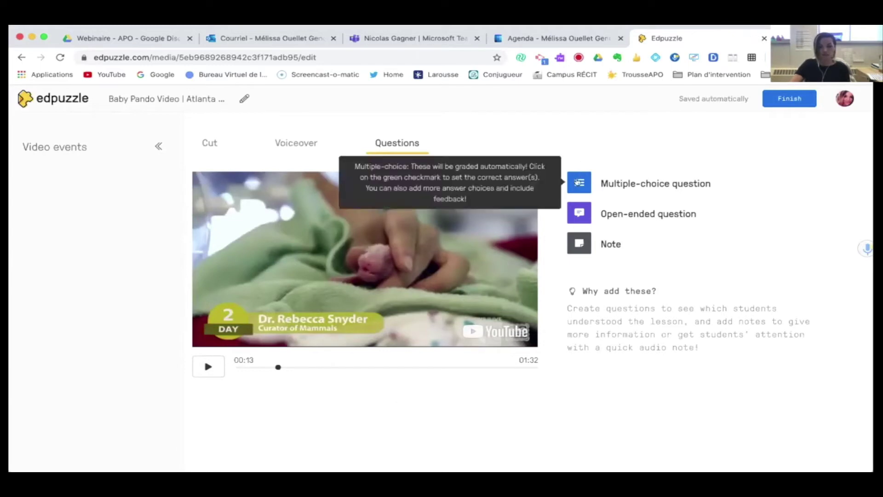
Add a multiple-choice question at 00:13 with the text "Temps de gestation des pandas...".
click(578, 182)
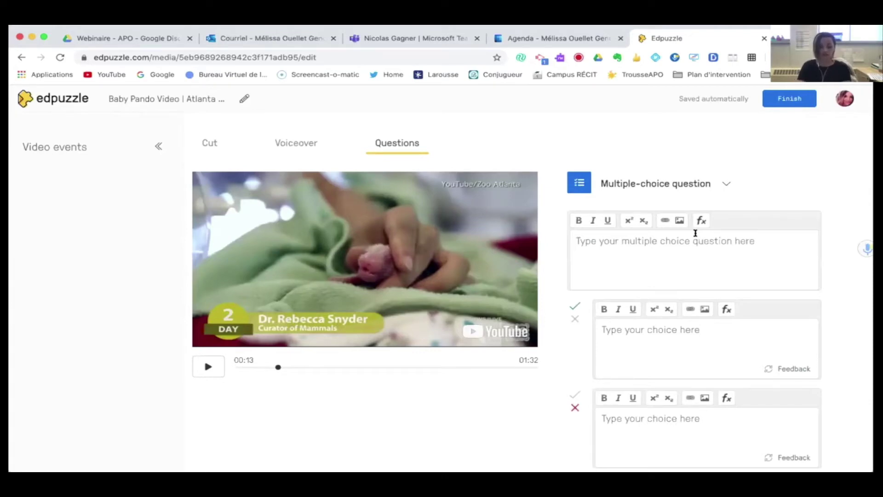
text(Temps)
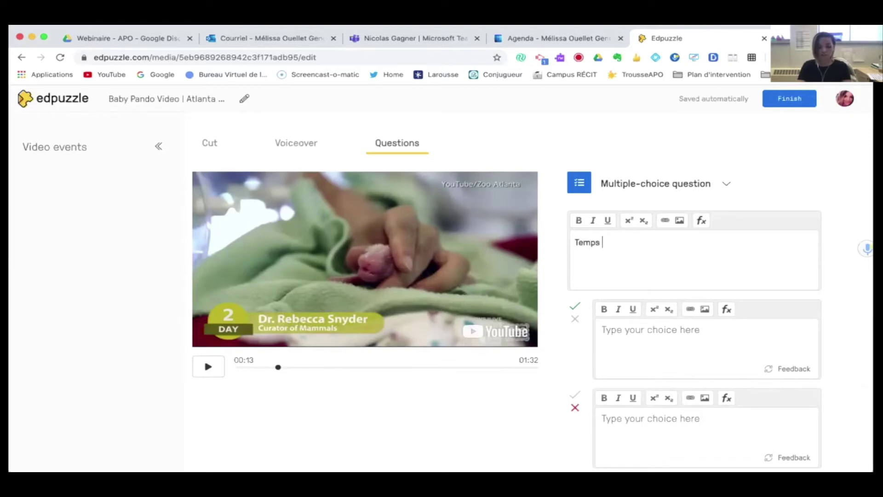
text( de gestation)
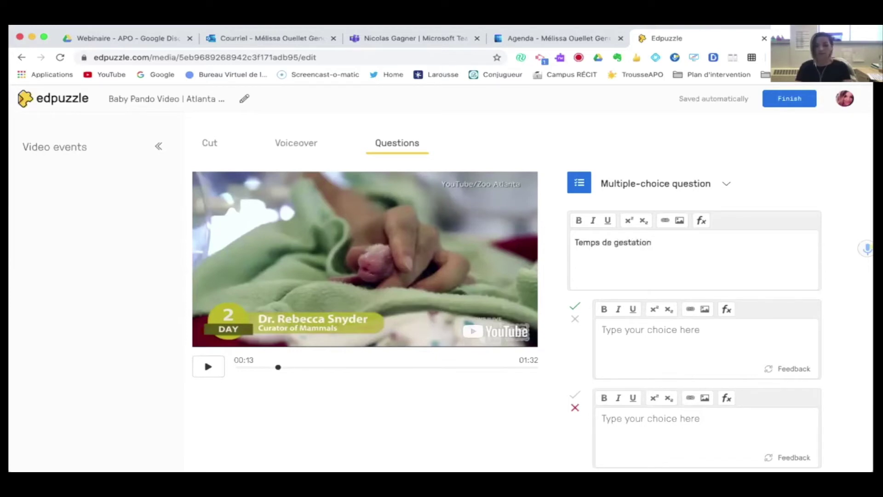
text( des pandas...)
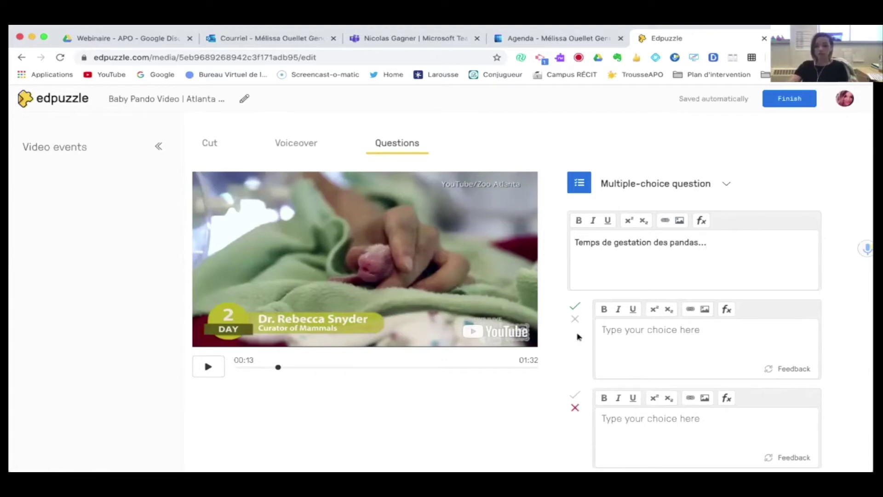
Enter 7 and 2 as the first two answer choices and add a third choice of 200.
scroll(644, 345, down, 1)
scroll(644, 345, down, 3)
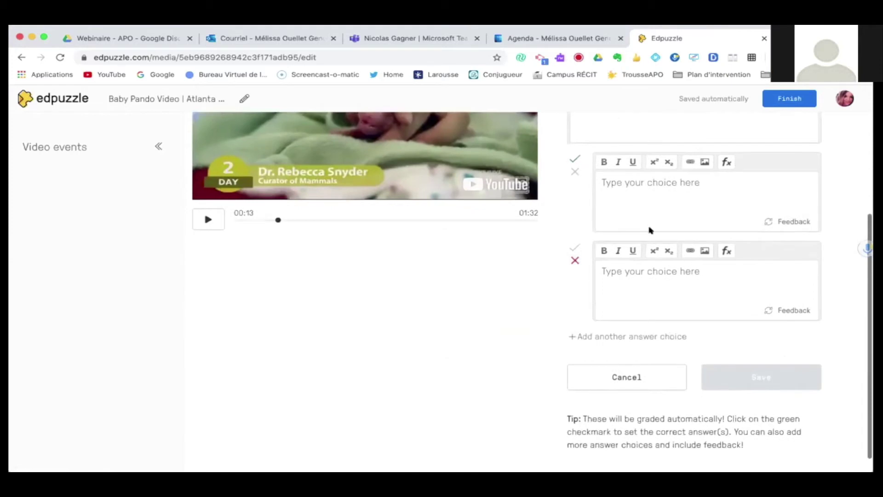
click(636, 194)
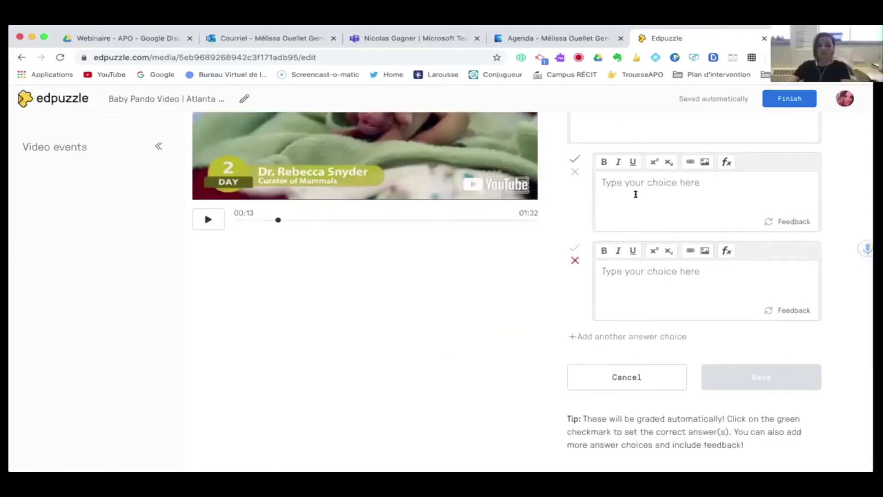
text(7)
text(2)
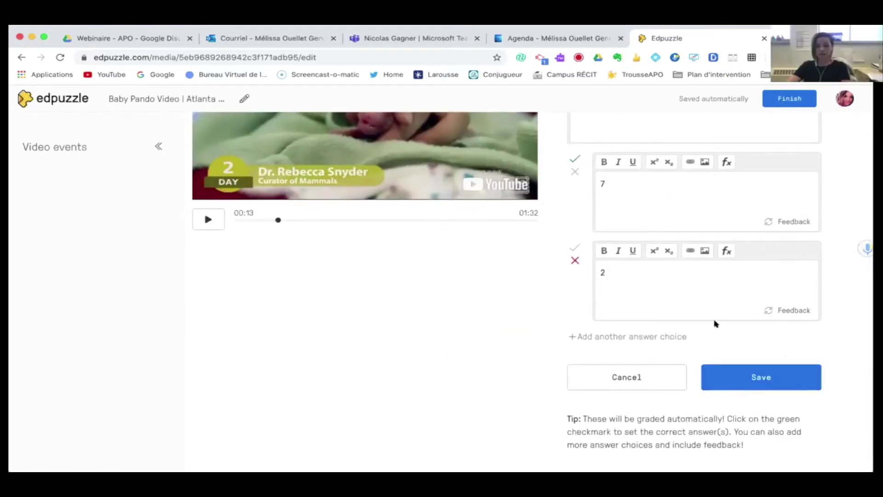
click(621, 337)
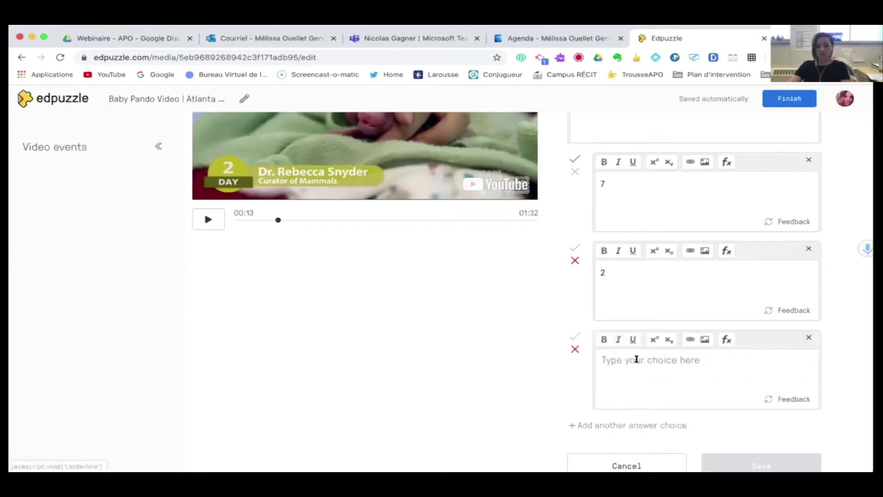
text(200)
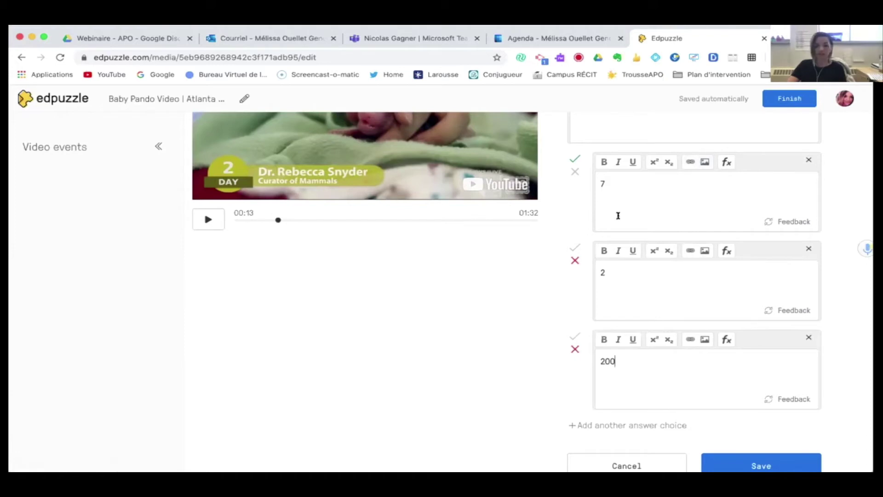
Mark 2 as the only correct answer instead of 7 and save the multiple-choice question.
click(574, 170)
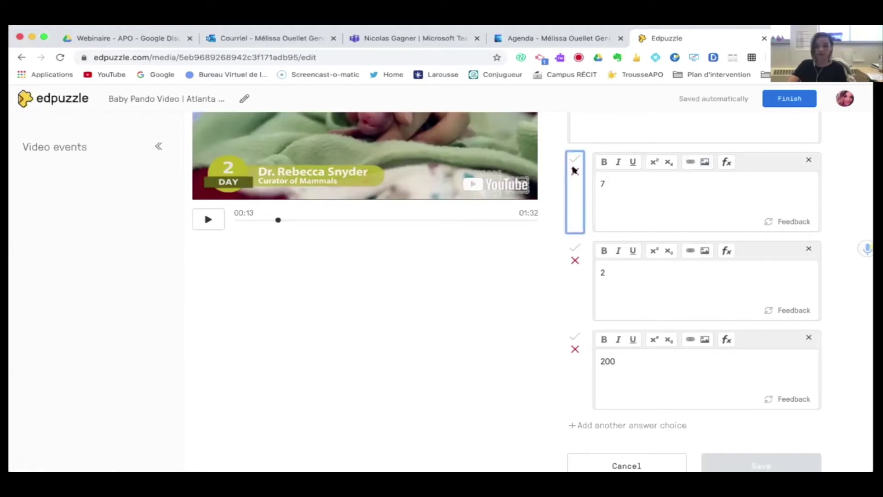
click(573, 249)
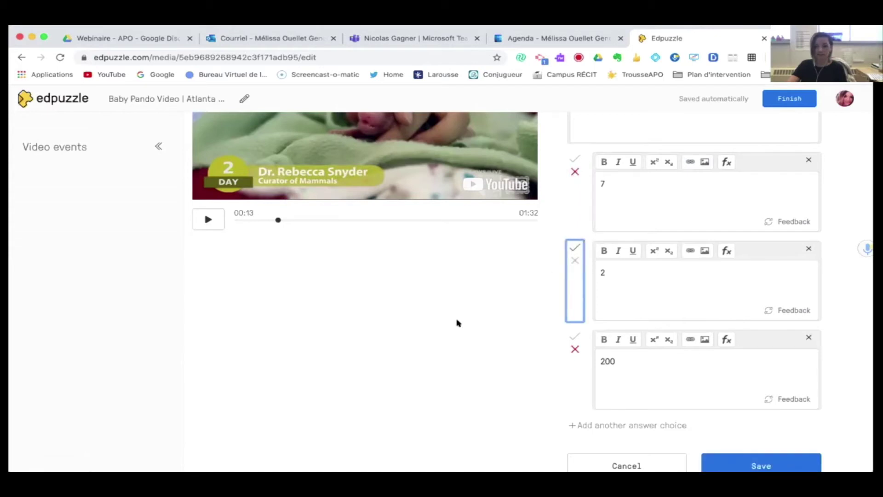
scroll(457, 322, down, 2)
click(774, 375)
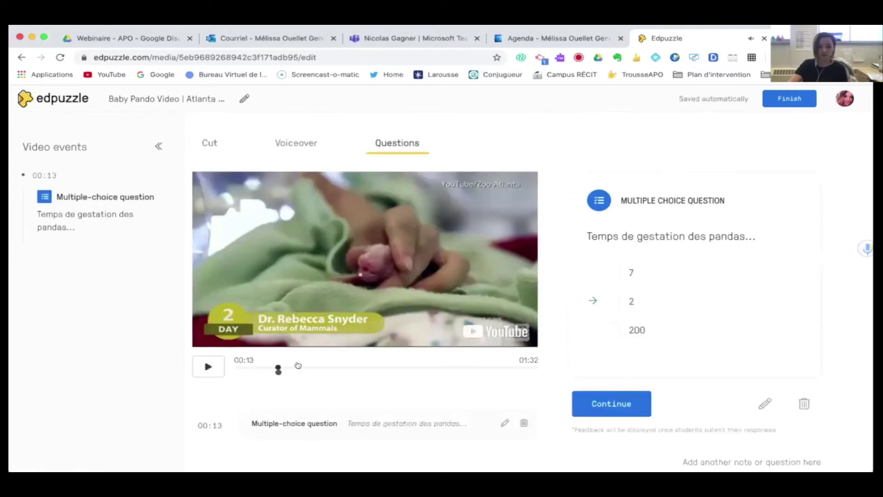
Add and save an open-ended question at 00:20 with the text "d.ng awoprujéwkcfh;ewoy".
click(299, 366)
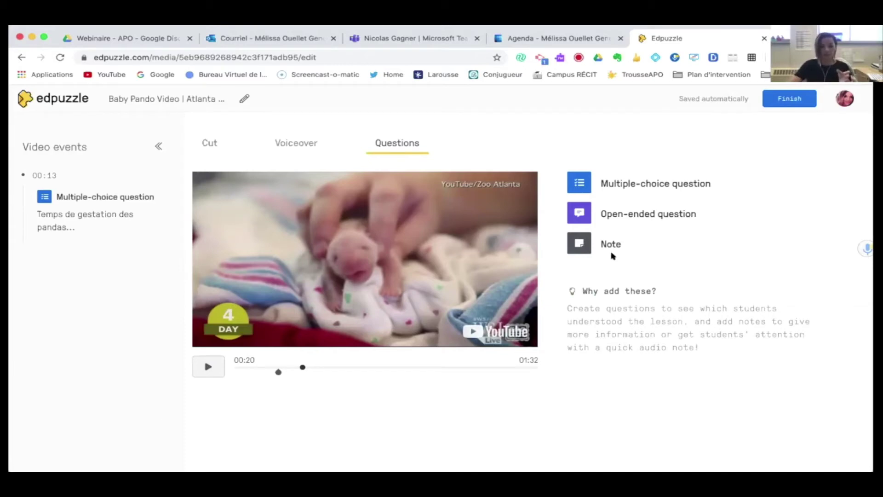
click(607, 214)
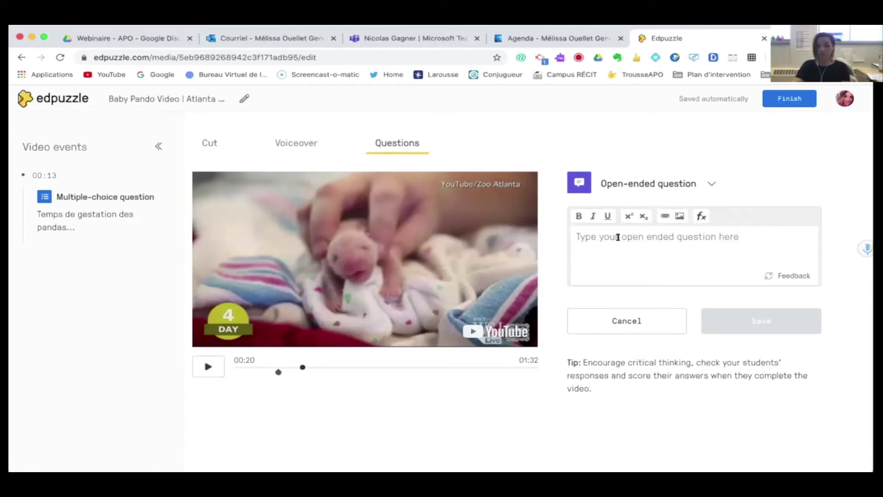
text(d.ng awoprujéwkcfh;ewoy)
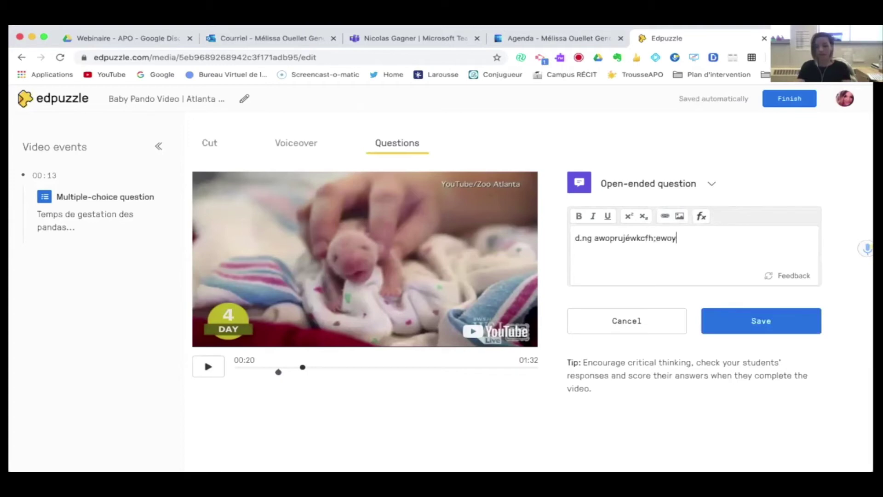
click(765, 319)
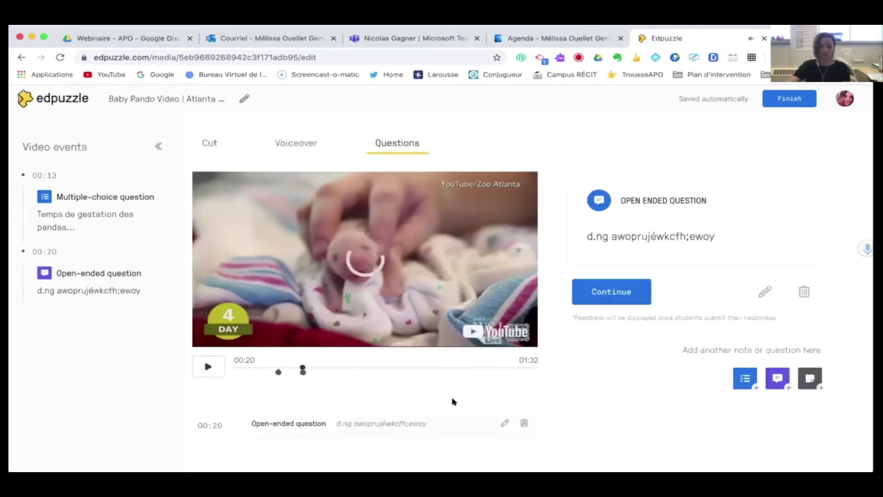
Add and save a note at 00:31 with the text "kjwfhohtgknerèoip" and finish editing the video.
click(334, 367)
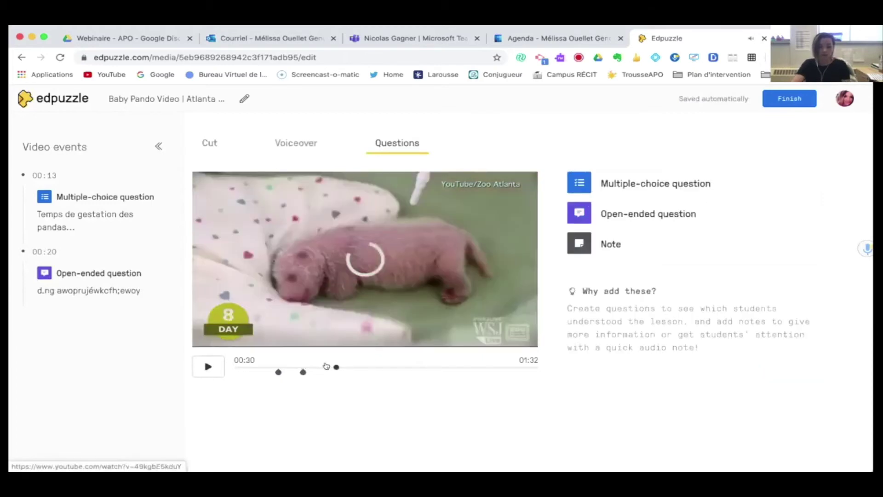
click(218, 362)
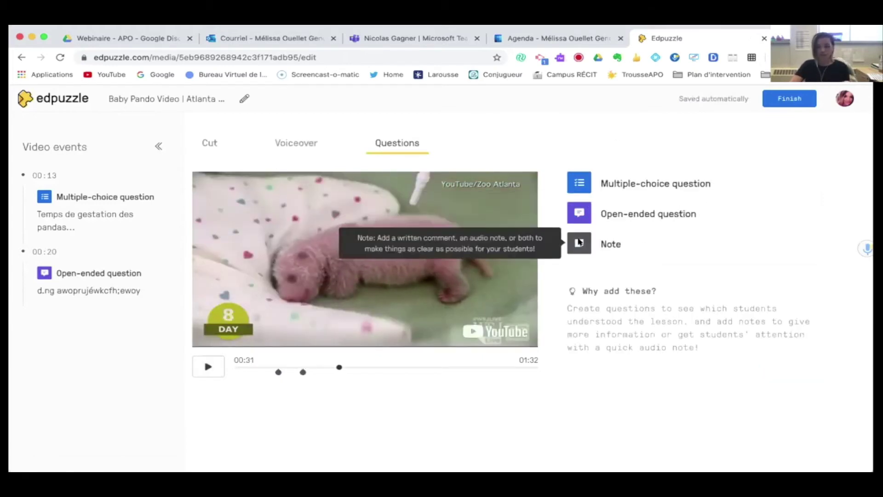
click(579, 242)
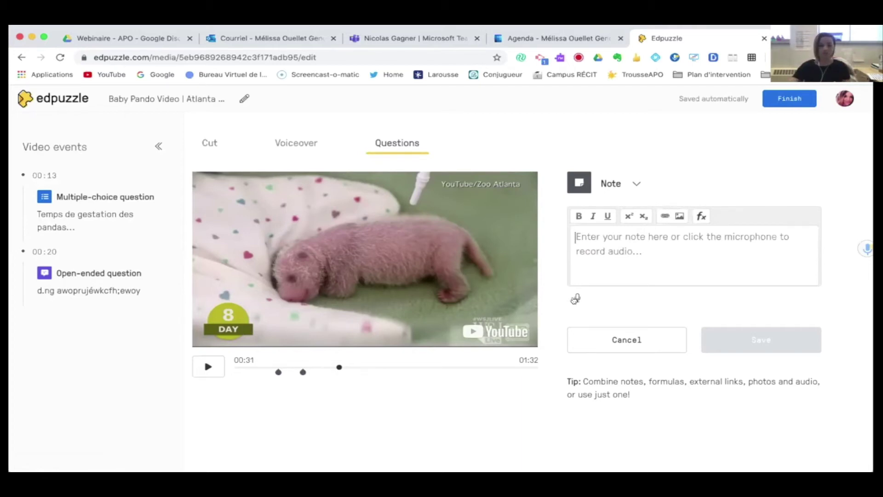
text(kjwfhohtgknerèoip)
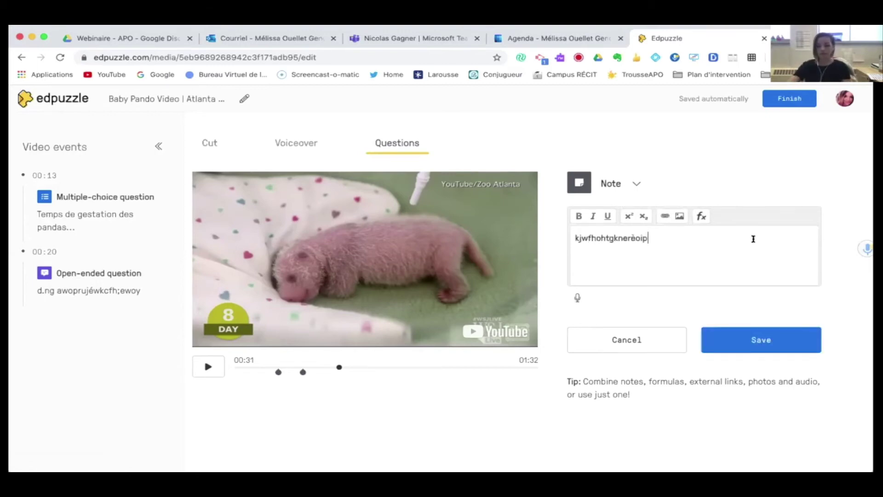
click(754, 339)
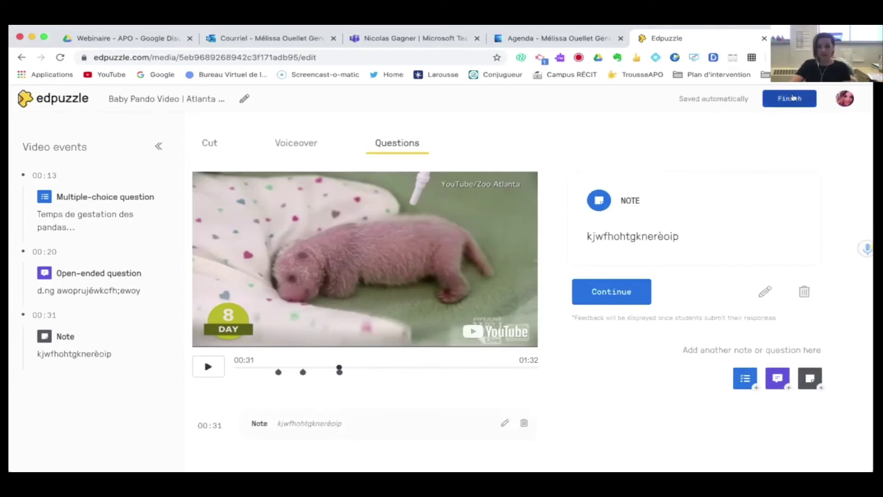
click(791, 97)
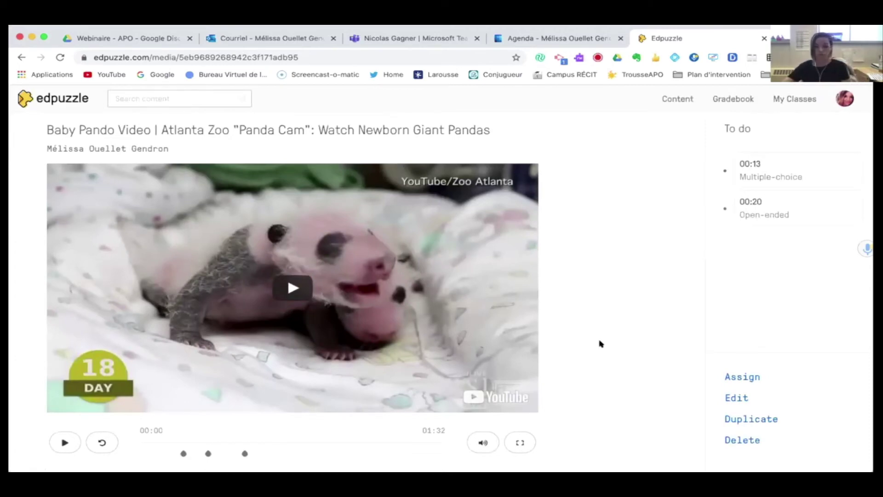
Start assigning the video, select the Français class and enable Post on Google Classroom.
scroll(580, 289, down, 2)
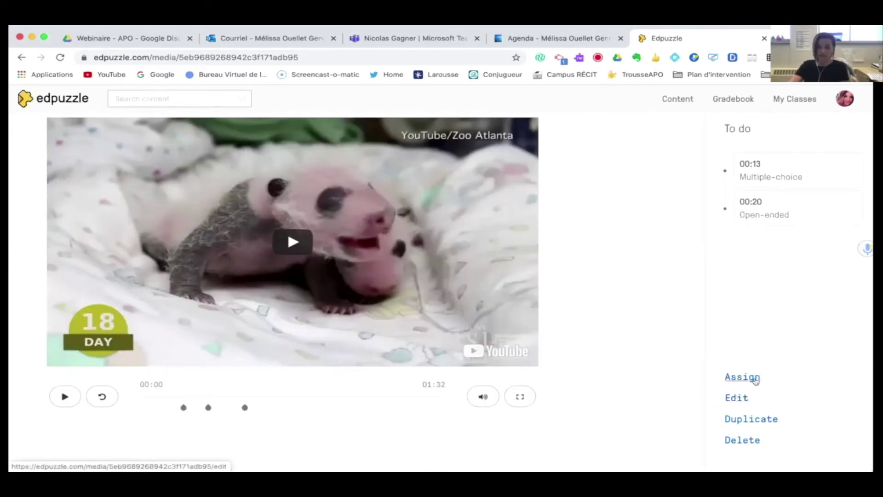
click(737, 378)
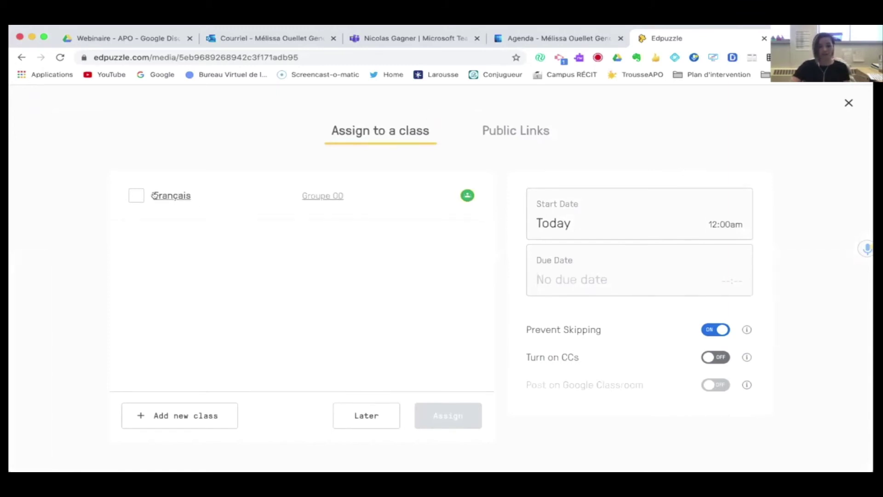
click(134, 193)
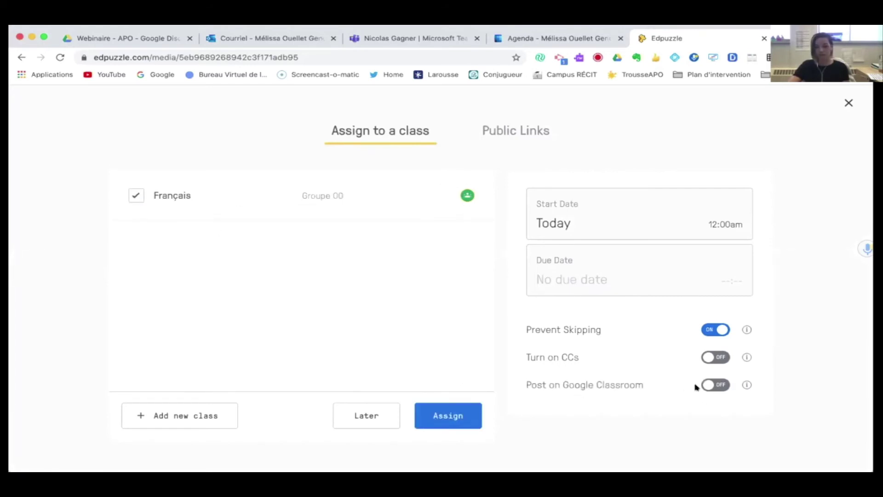
click(718, 385)
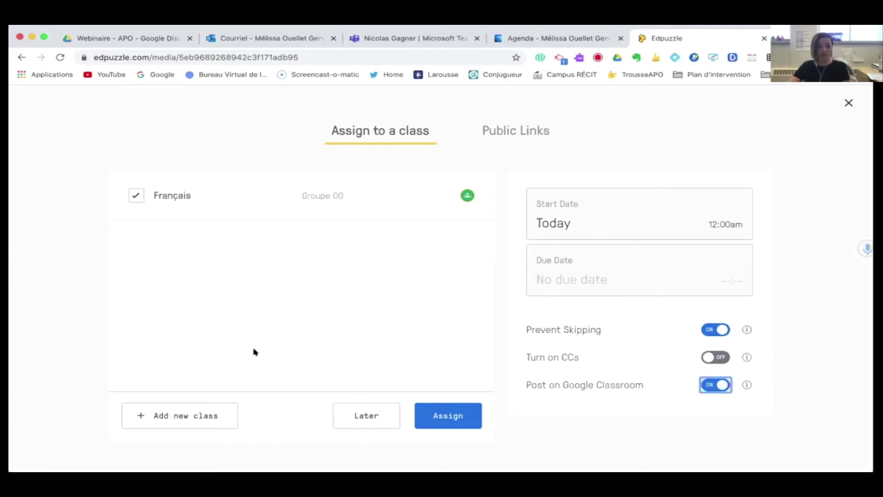
View the form for adding a new class and close it without creating one.
click(165, 414)
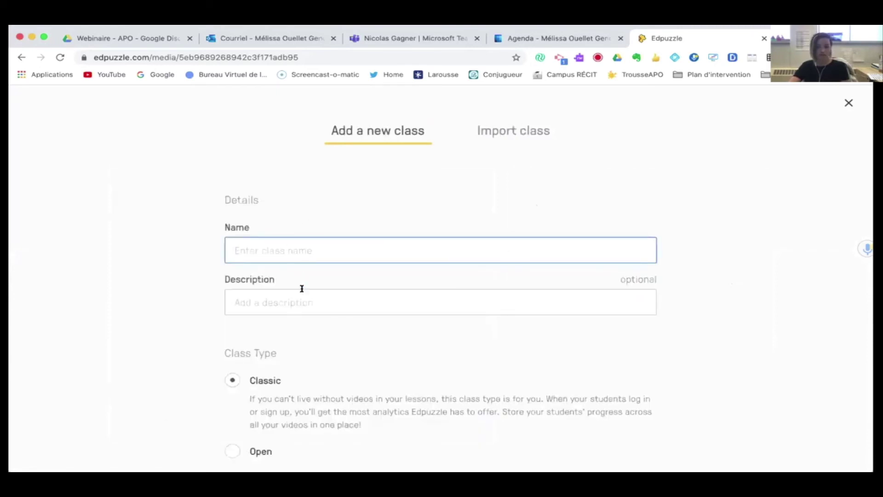
scroll(677, 146, down, 3)
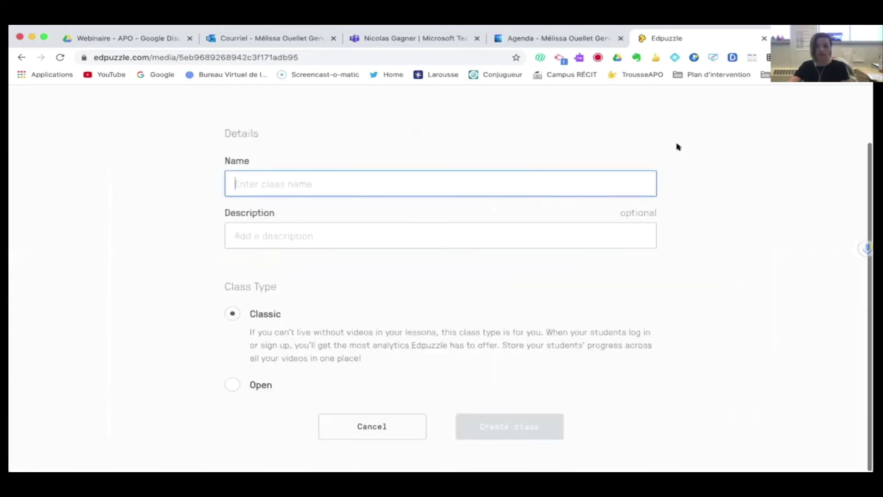
scroll(676, 147, up, 3)
click(846, 102)
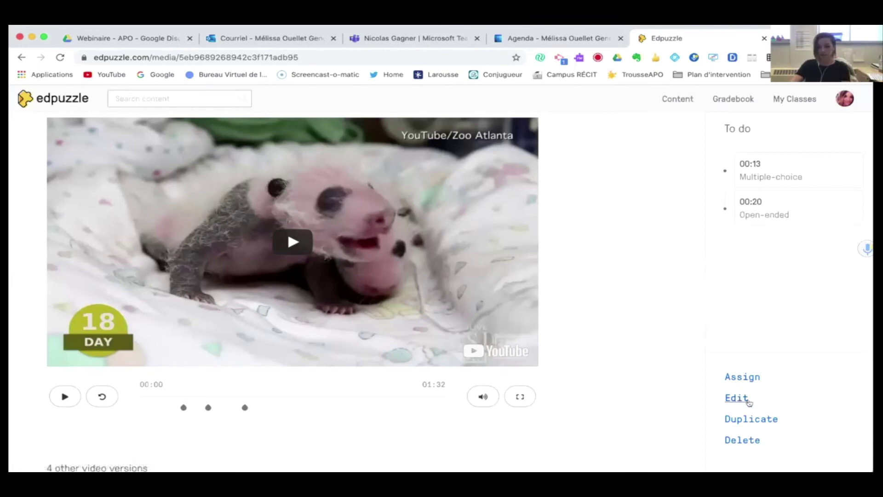
View the video's public link and embed code in the assignment options and close them.
click(744, 375)
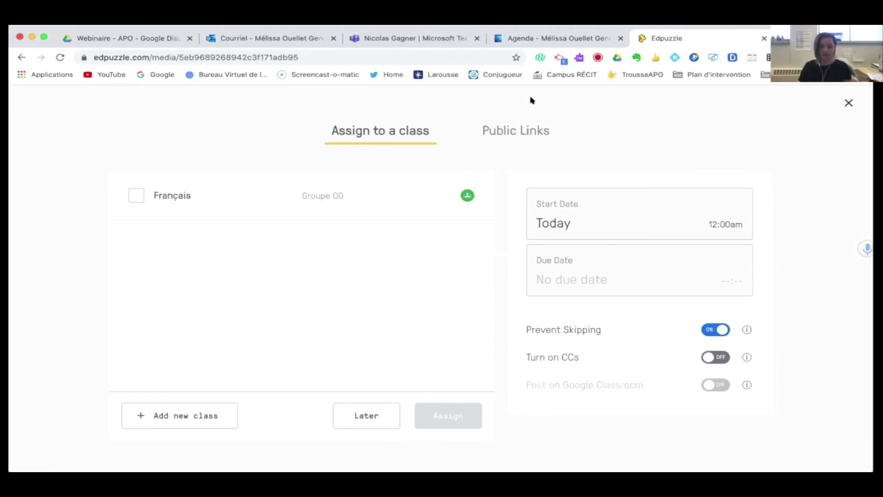
click(501, 129)
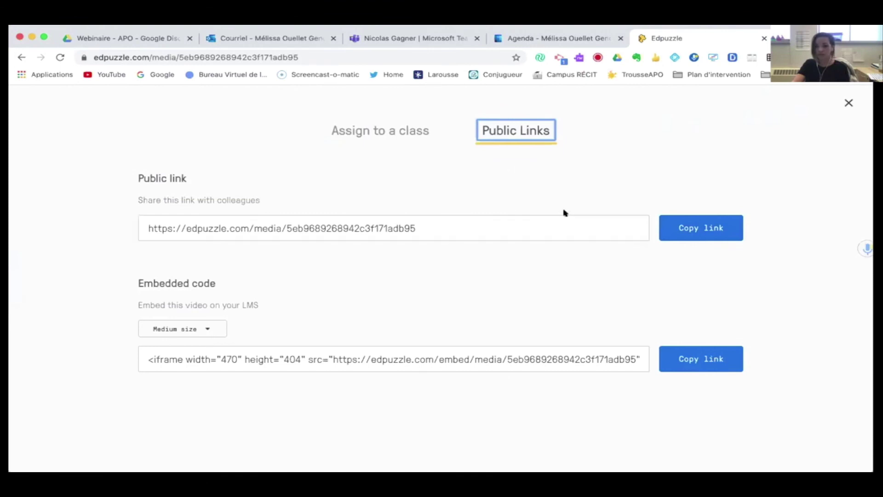
click(843, 101)
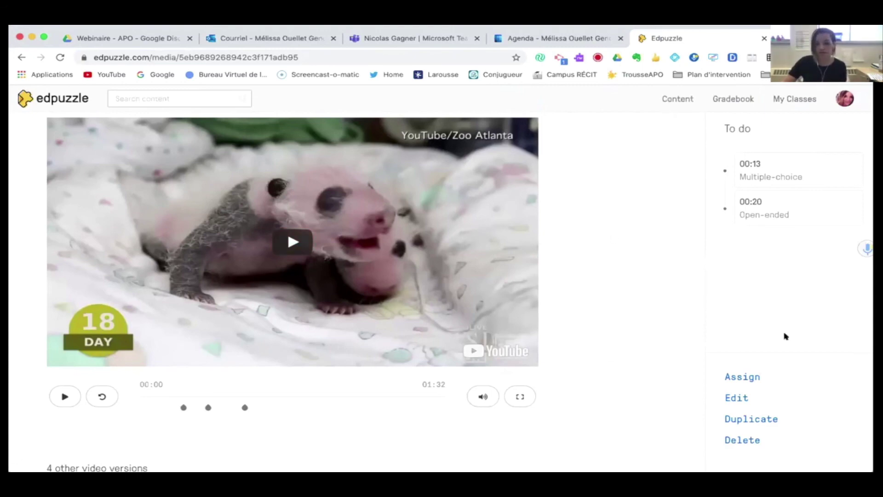
Browse the saved videos in My Content and open the CSDL school content.
click(678, 98)
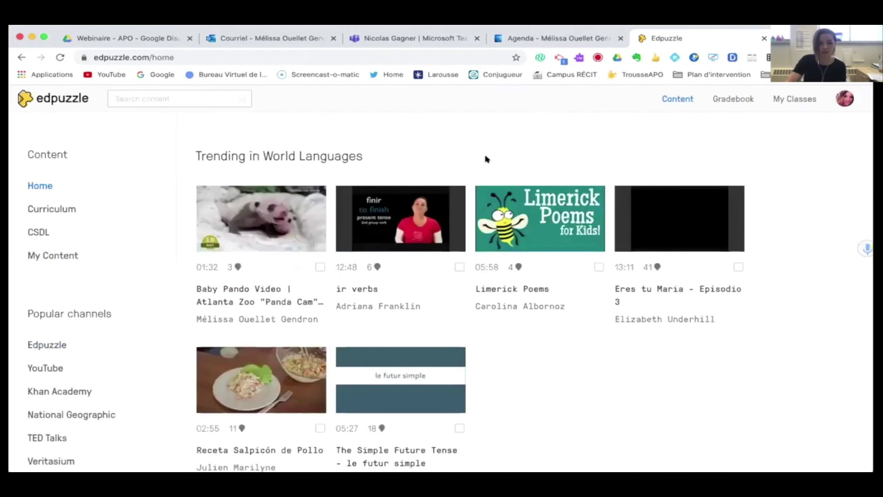
click(37, 252)
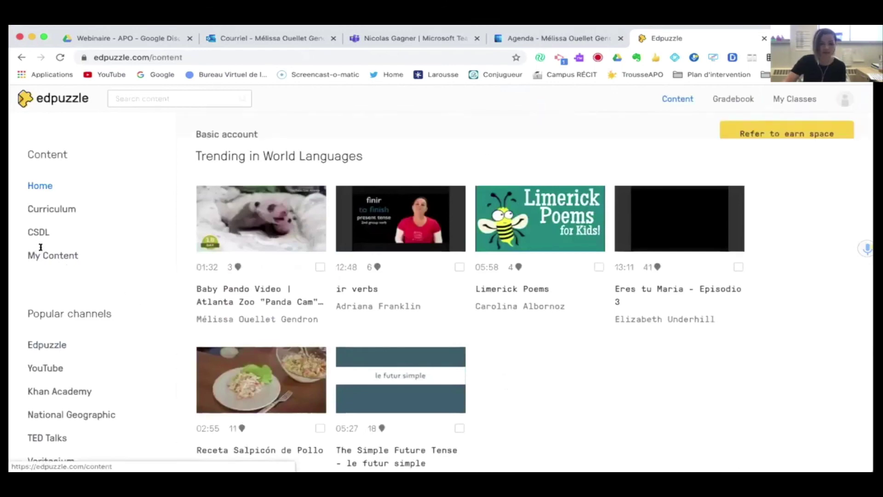
scroll(299, 257, down, 3)
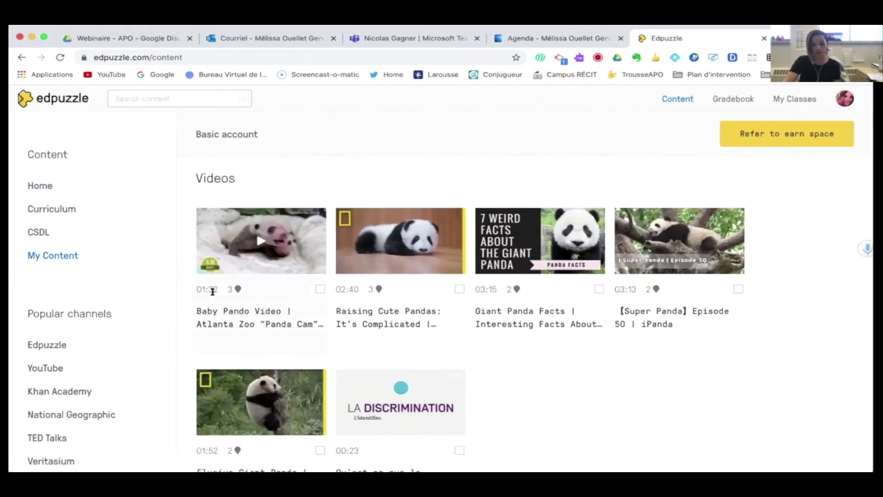
mouse_move(235, 289)
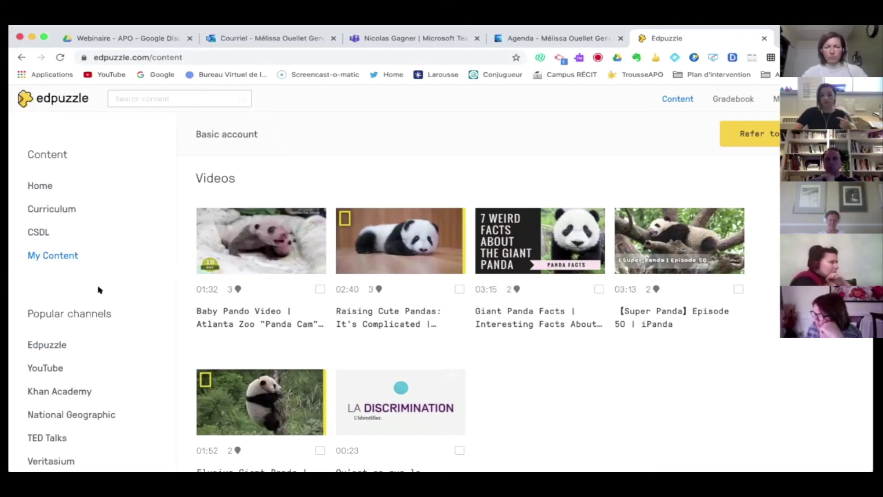
click(30, 233)
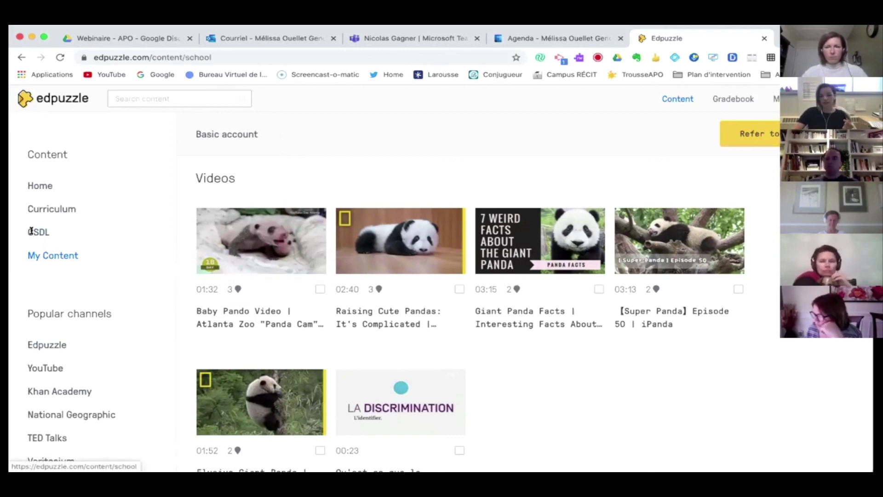